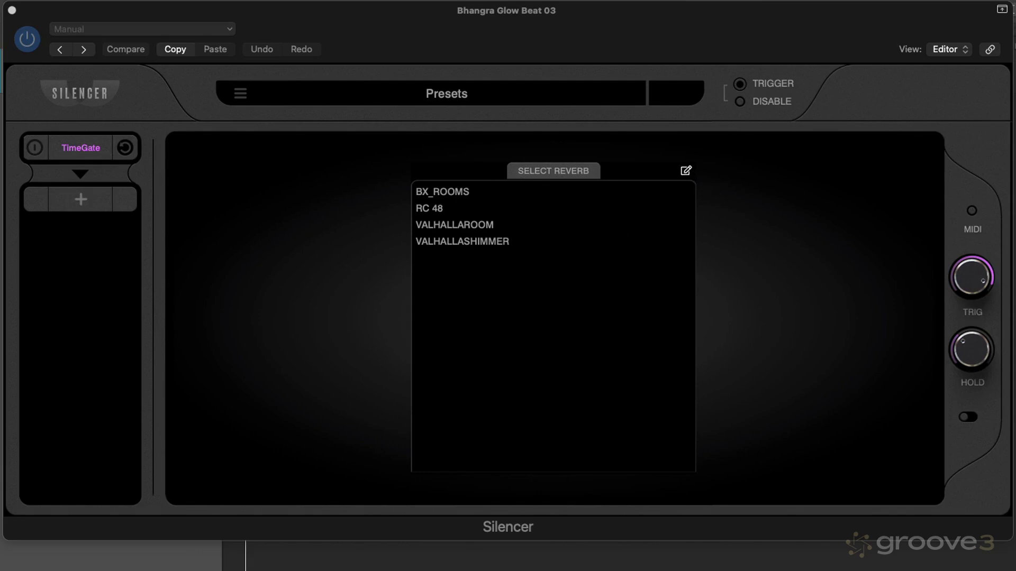
# Open Silencer's Plugin Manager from the SELECT REVERB edit icon and close its Options menu unchanged.
pyautogui.click(687, 172)
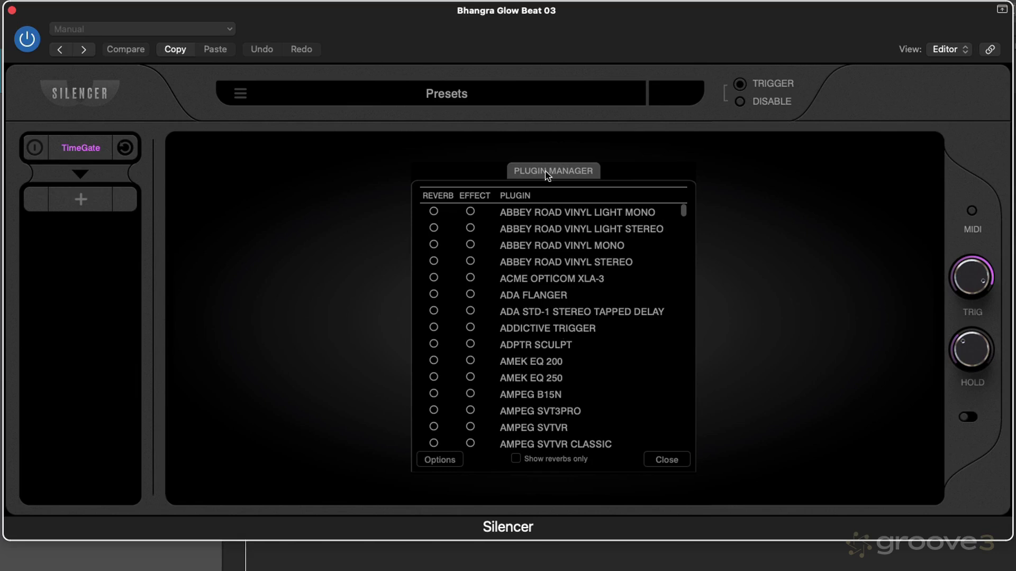
pyautogui.click(440, 459)
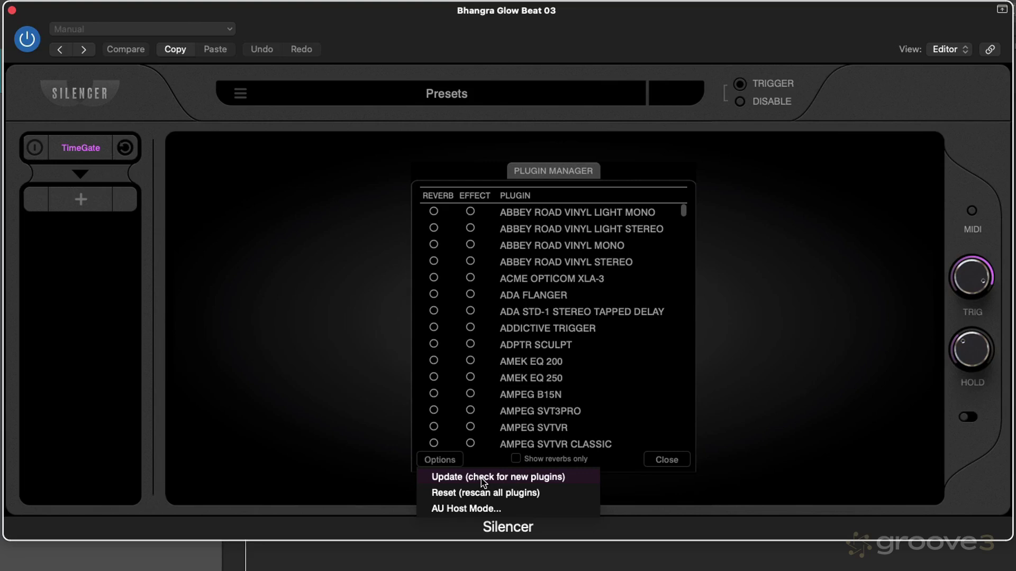
pyautogui.click(391, 421)
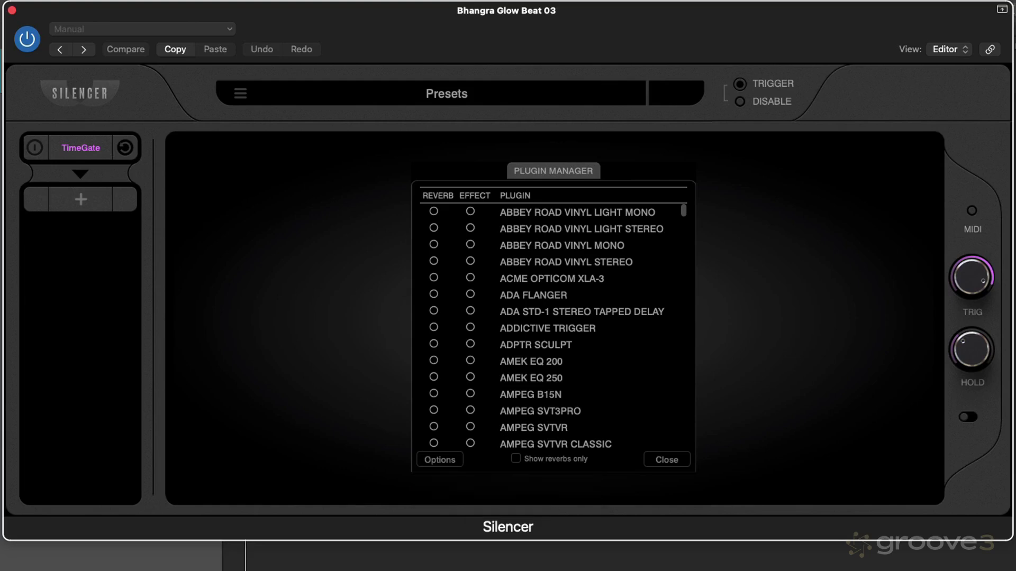
pyautogui.click(514, 458)
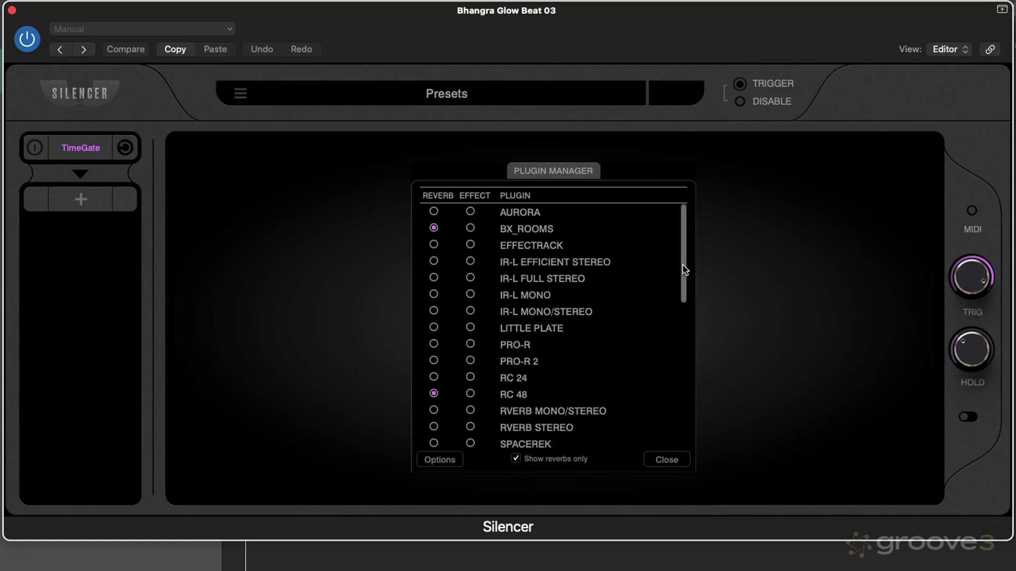
pyautogui.moveTo(683, 254); pyautogui.dragTo(639, 404)
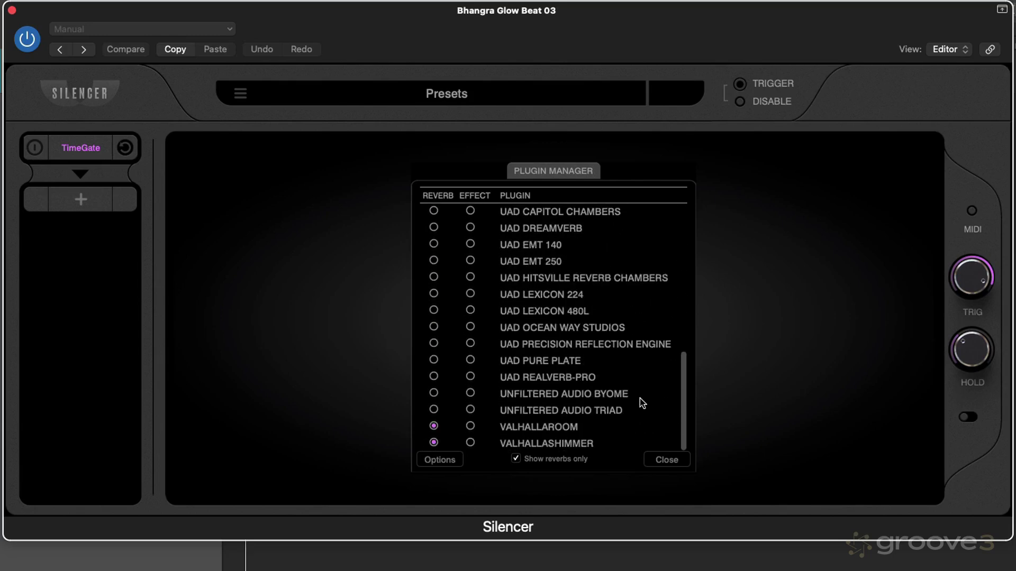
pyautogui.click(515, 458)
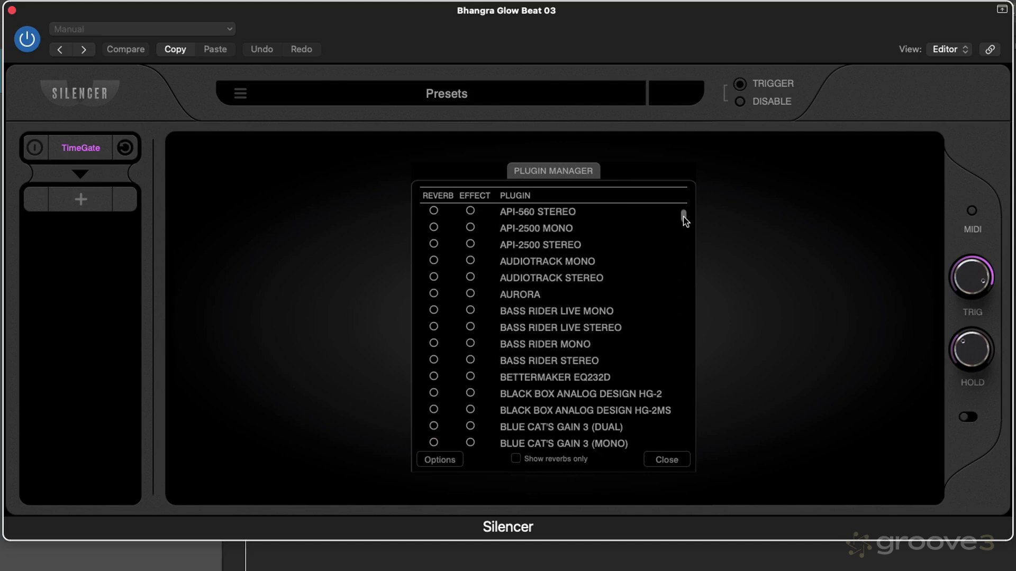
pyautogui.moveTo(684, 217); pyautogui.dragTo(682, 494)
pyautogui.scroll(10, 576, 377)
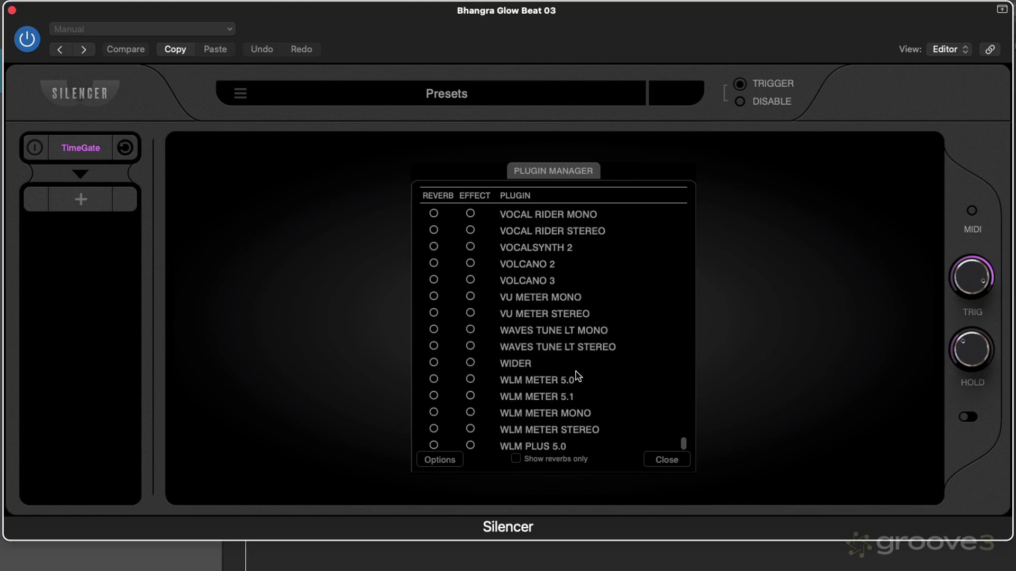
pyautogui.scroll(10, 577, 377)
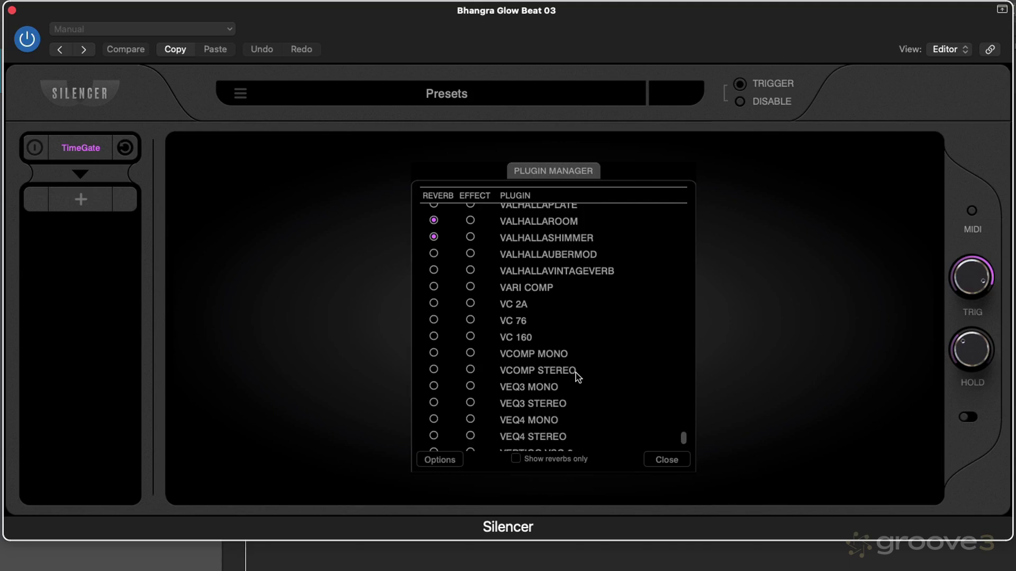
pyautogui.scroll(-2, 551, 363)
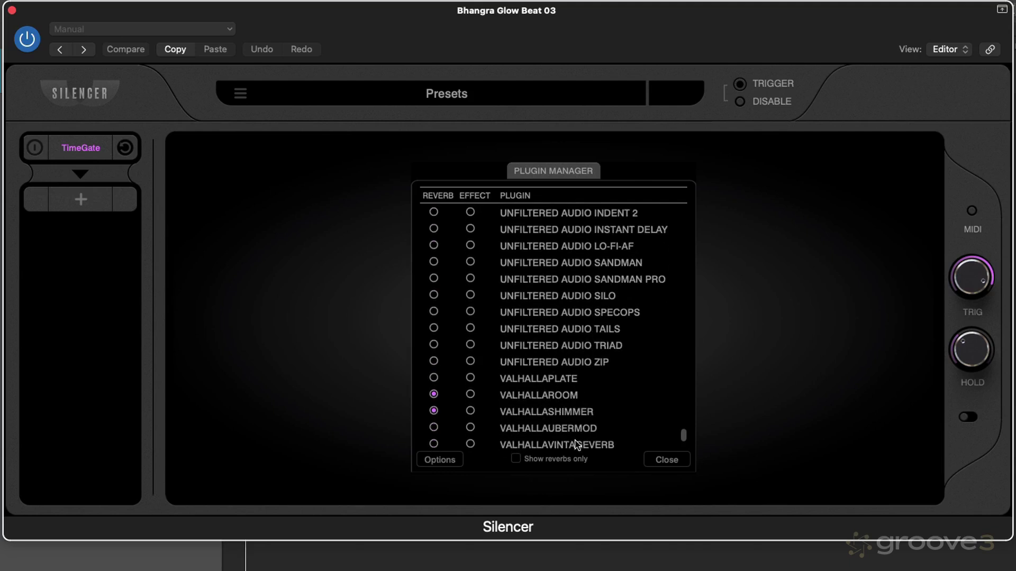
# Mark VALHALLAVINTAGEVERB and VALHALLAPLATE as reverbs in the Plugin Manager.
pyautogui.click(434, 444)
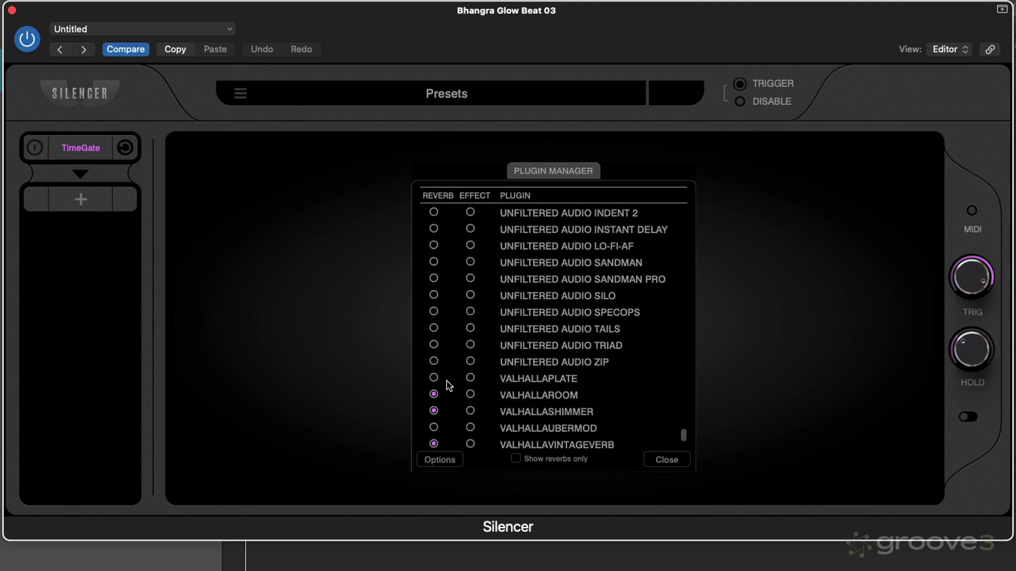
pyautogui.click(433, 378)
pyautogui.moveTo(683, 437); pyautogui.dragTo(683, 282)
# Find VOLCANO 3 in the plugin list and mark it as an effect.
pyautogui.scroll(-5, 653, 353)
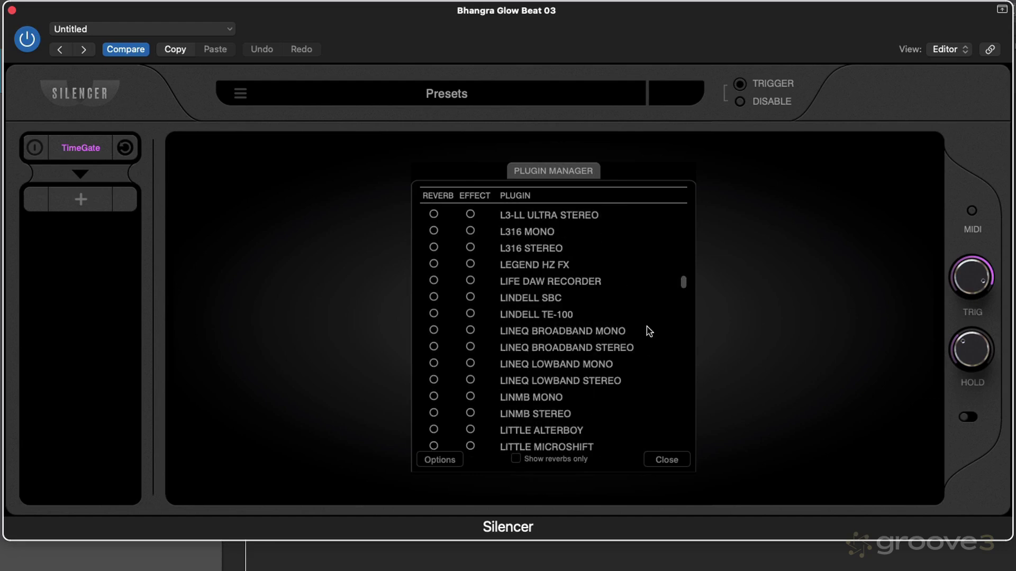
pyautogui.moveTo(688, 283); pyautogui.dragTo(684, 262)
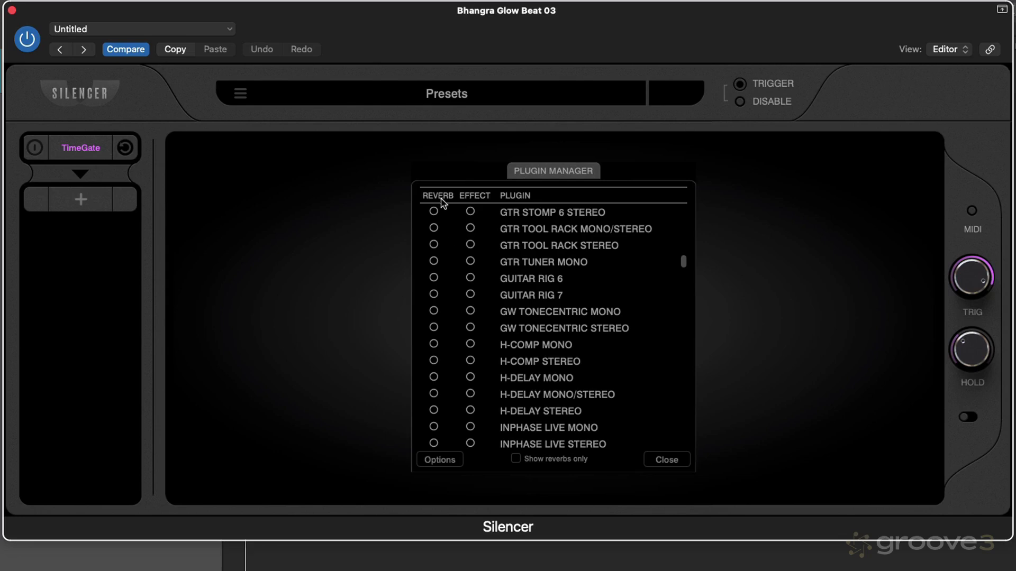
pyautogui.moveTo(683, 263); pyautogui.dragTo(684, 488)
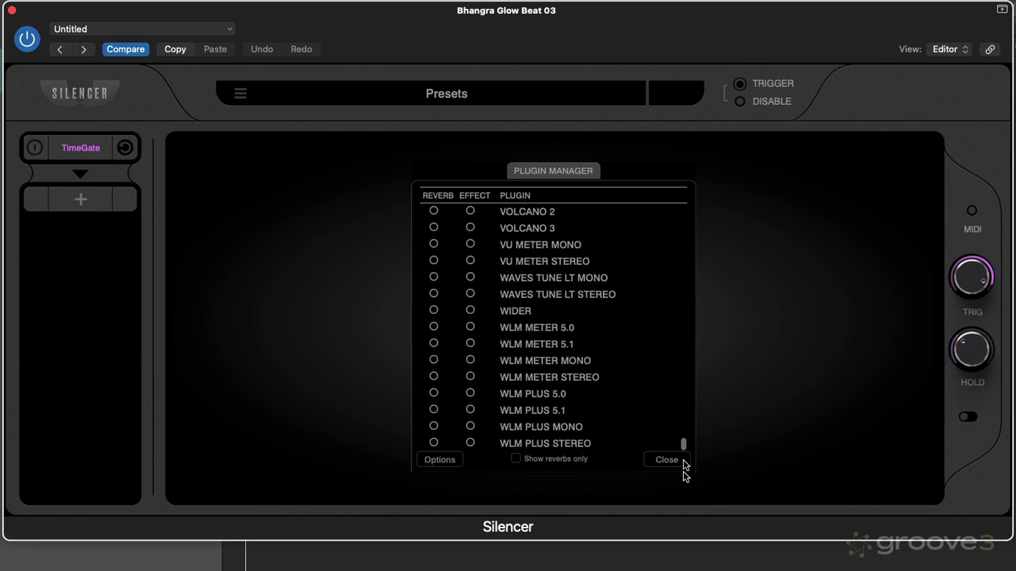
pyautogui.scroll(3, 627, 381)
pyautogui.scroll(15, 628, 380)
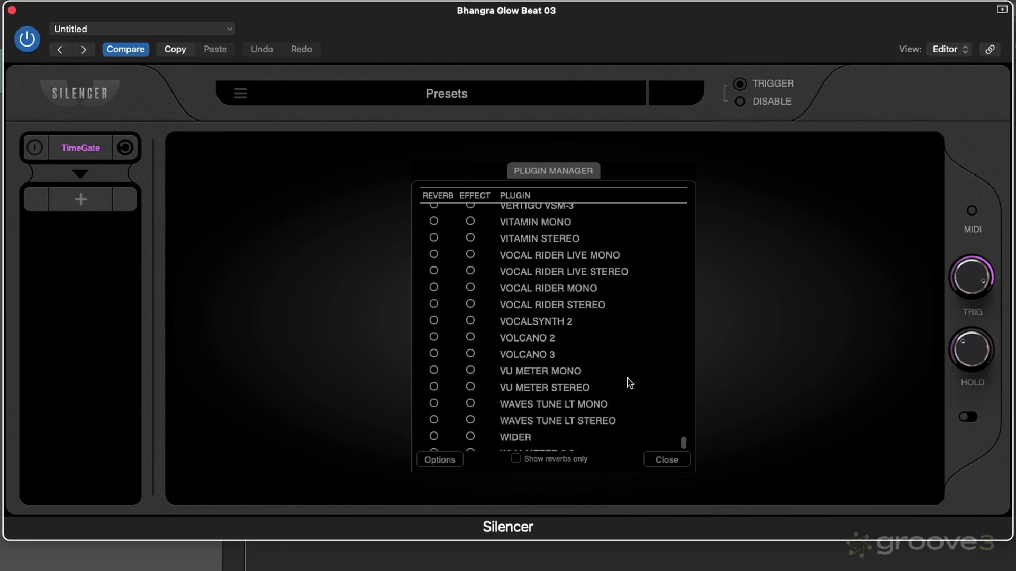
pyautogui.scroll(10, 628, 381)
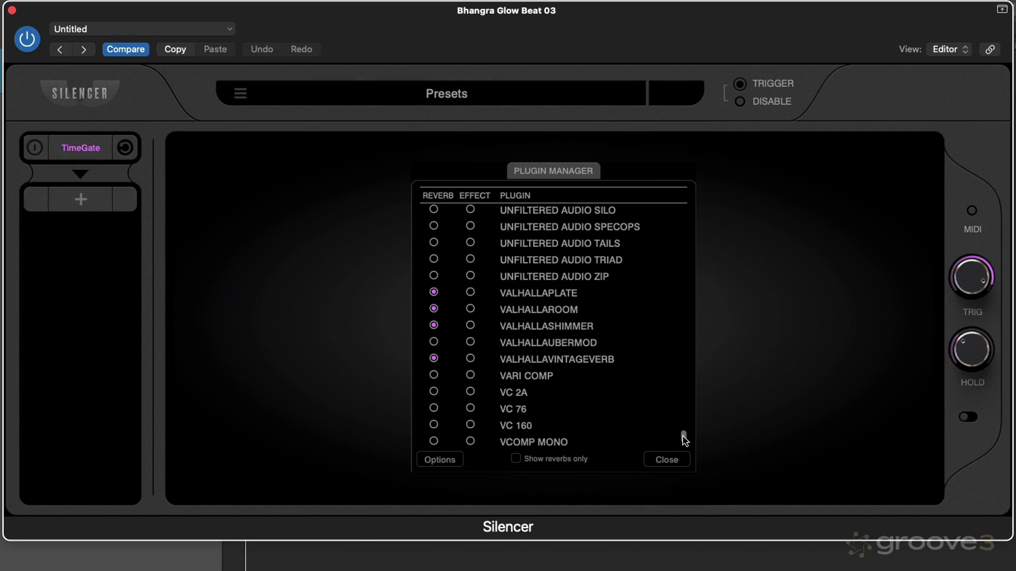
pyautogui.moveTo(683, 434); pyautogui.dragTo(684, 422)
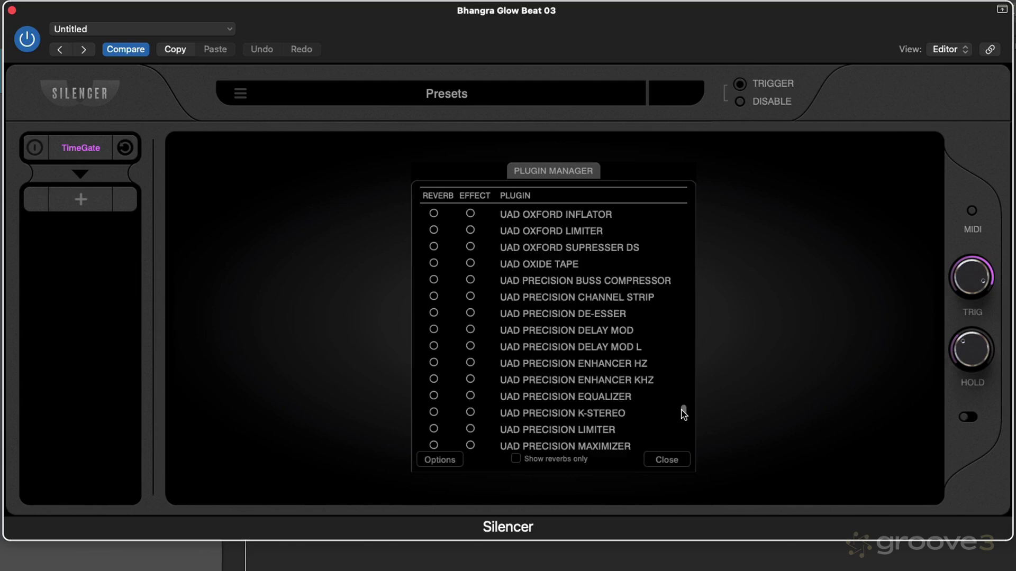
pyautogui.moveTo(683, 415); pyautogui.dragTo(665, 567)
pyautogui.scroll(5, 682, 316)
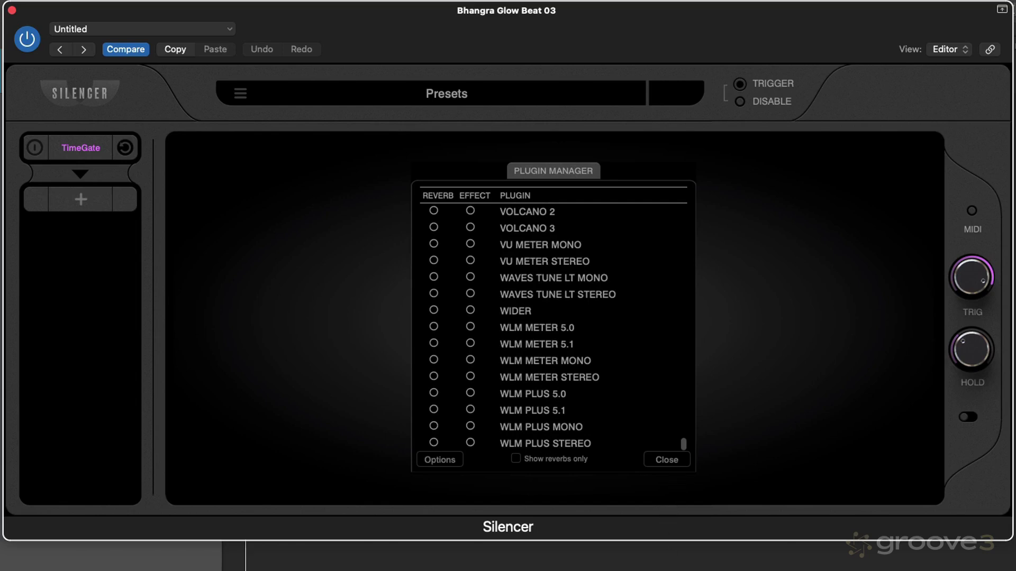
pyautogui.click(470, 228)
# Close the manager, add Volcano 3 in a new slot after TimeGate, then remove it.
pyautogui.click(666, 460)
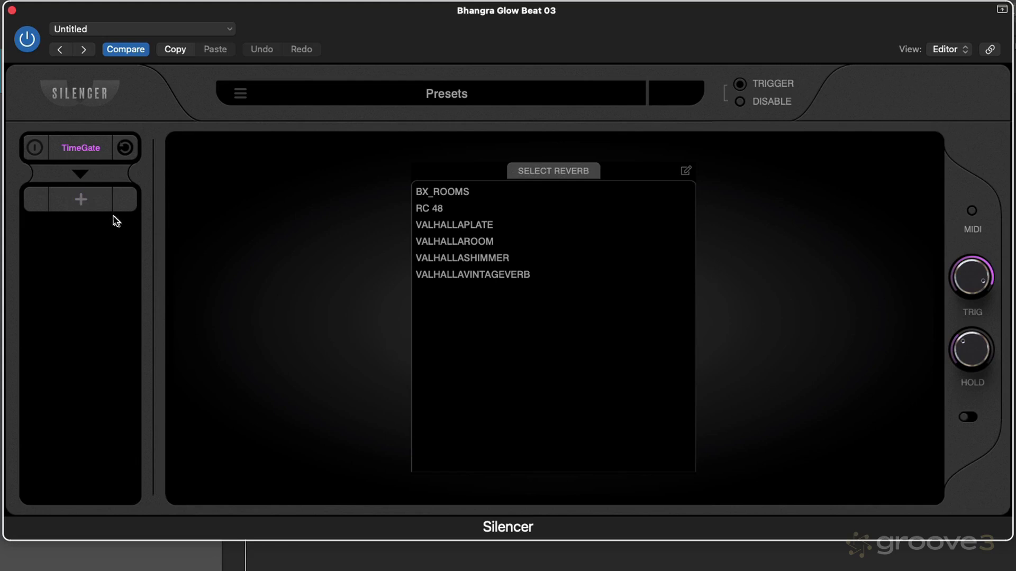
pyautogui.click(81, 199)
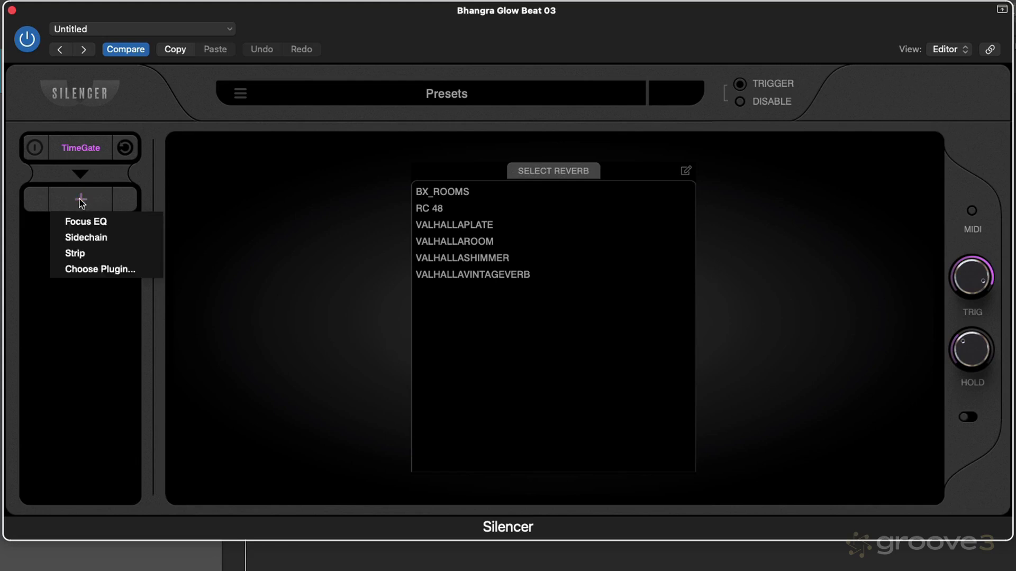
pyautogui.click(96, 266)
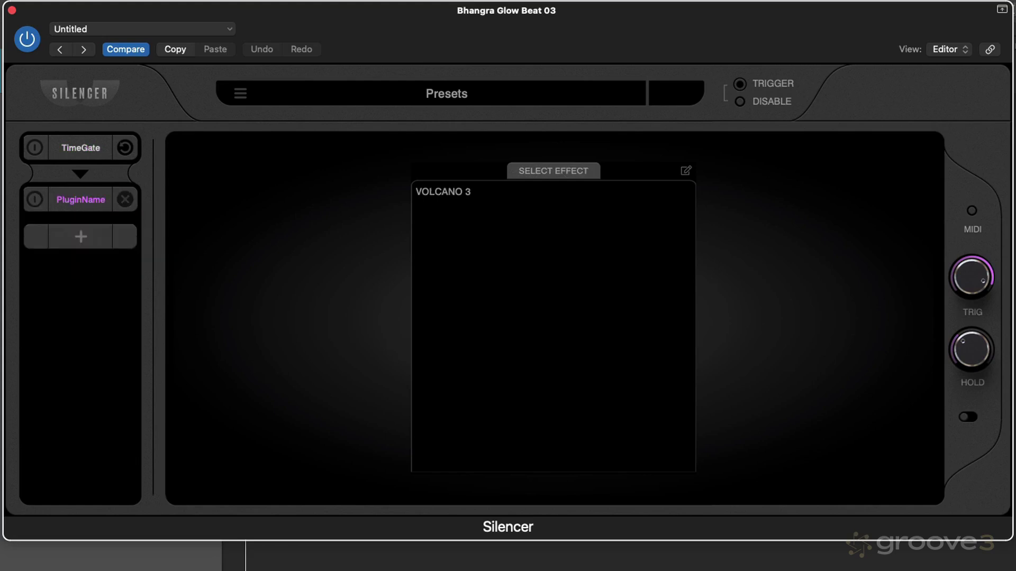
pyautogui.doubleClick(441, 192)
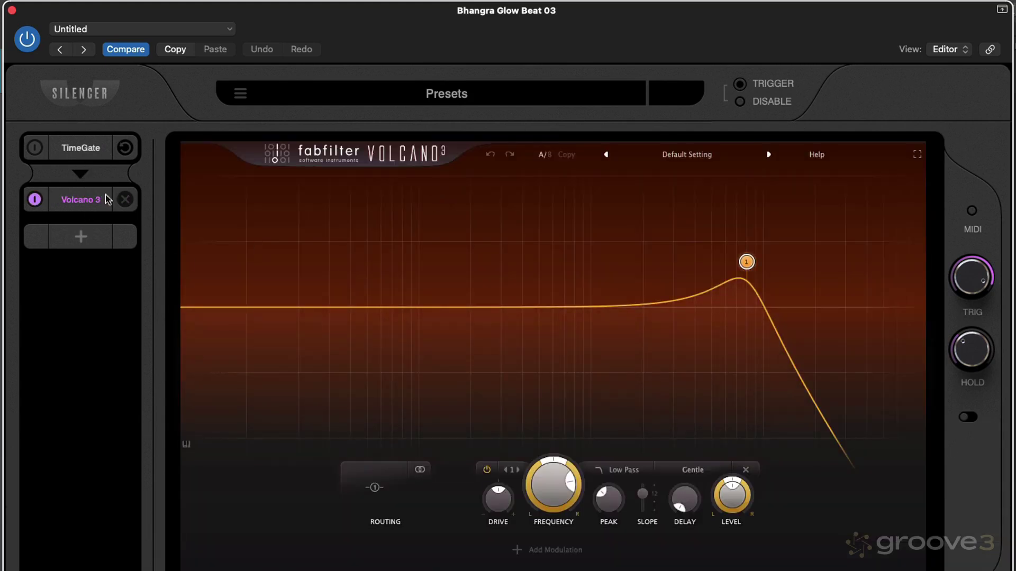
pyautogui.click(125, 199)
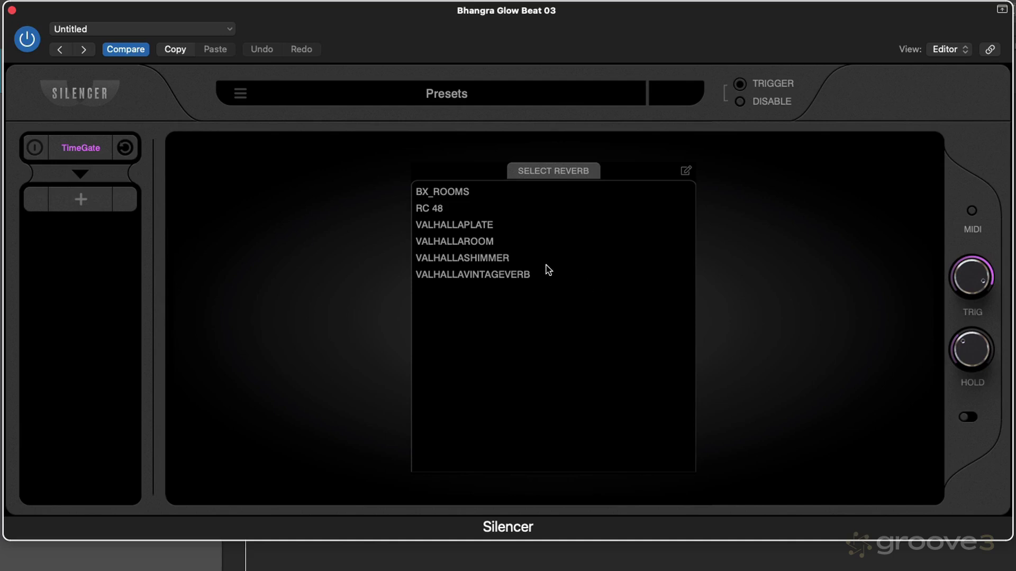
# Reopen the Plugin Manager and uncheck 'Show reverbs only' so all installed plugins are listed.
pyautogui.click(686, 171)
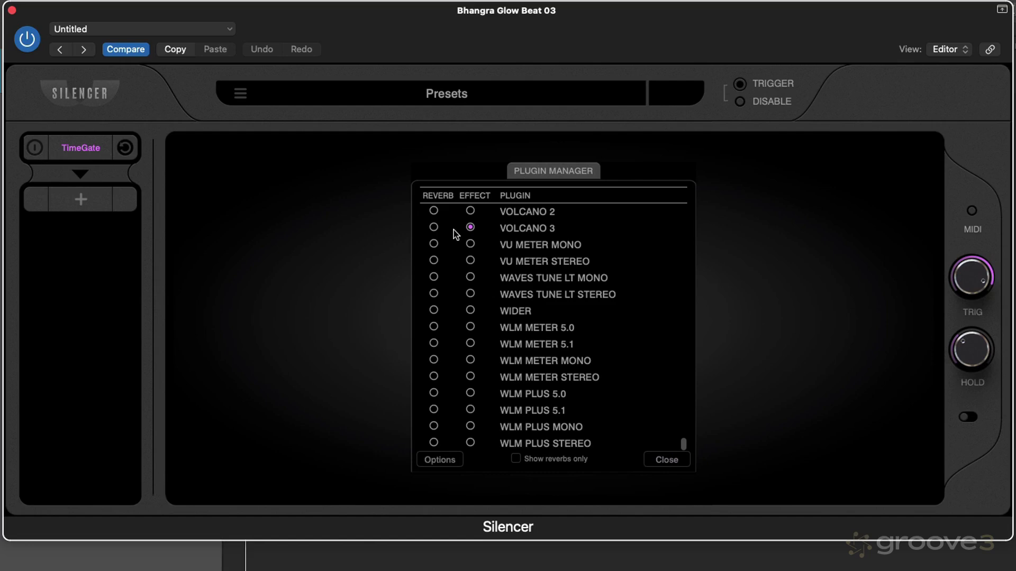
pyautogui.click(442, 460)
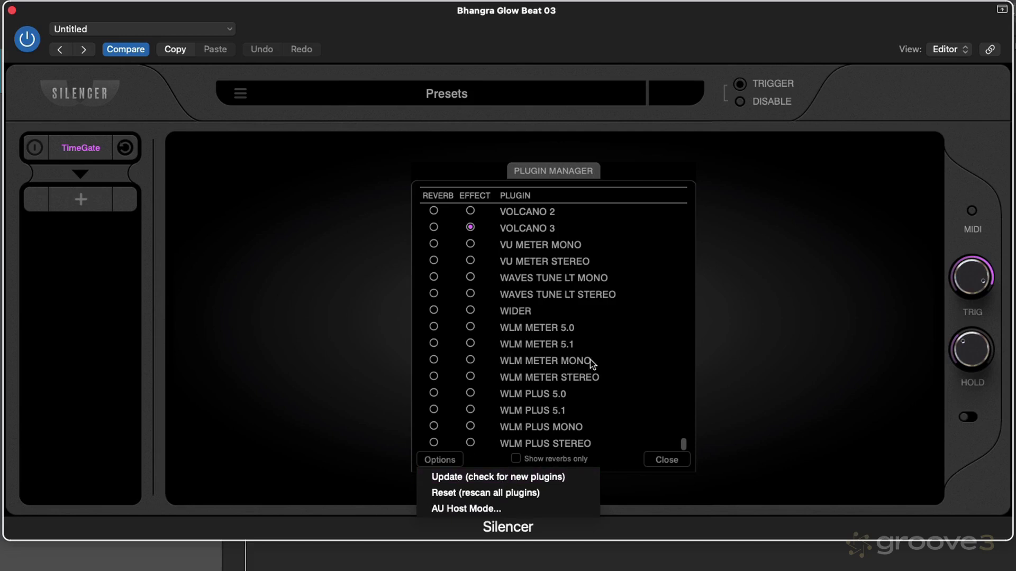
pyautogui.click(439, 459)
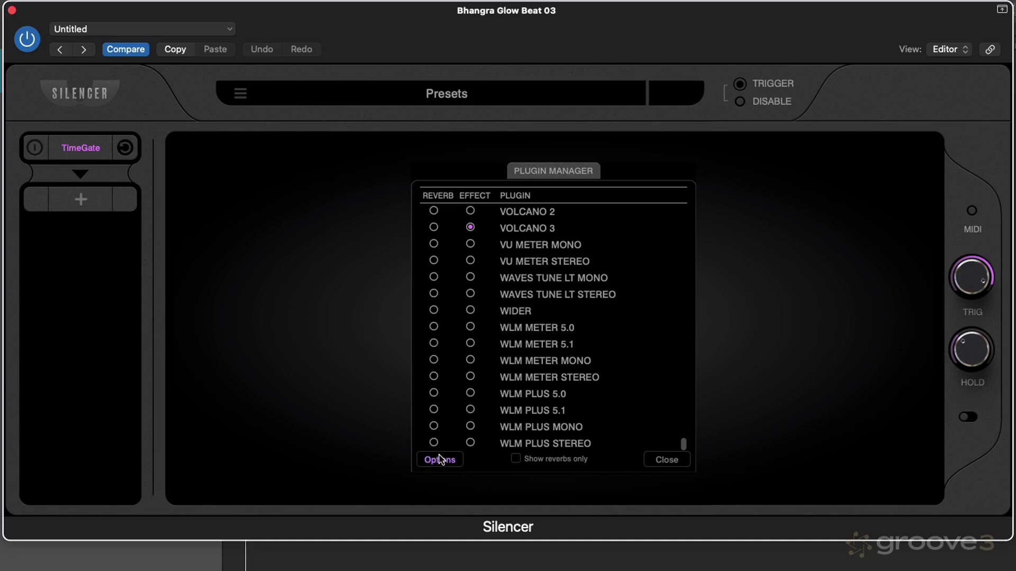
pyautogui.click(515, 459)
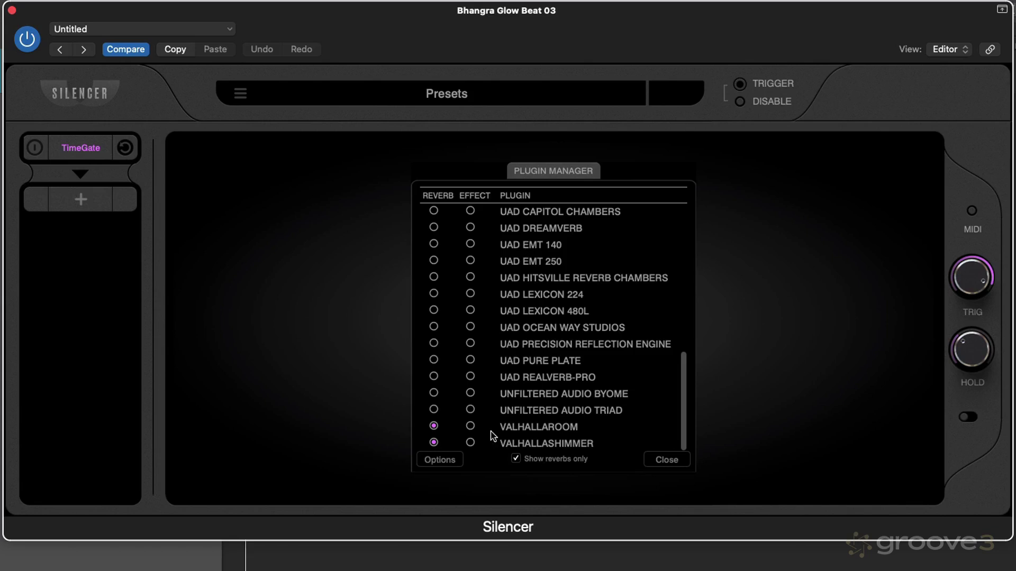
pyautogui.click(516, 458)
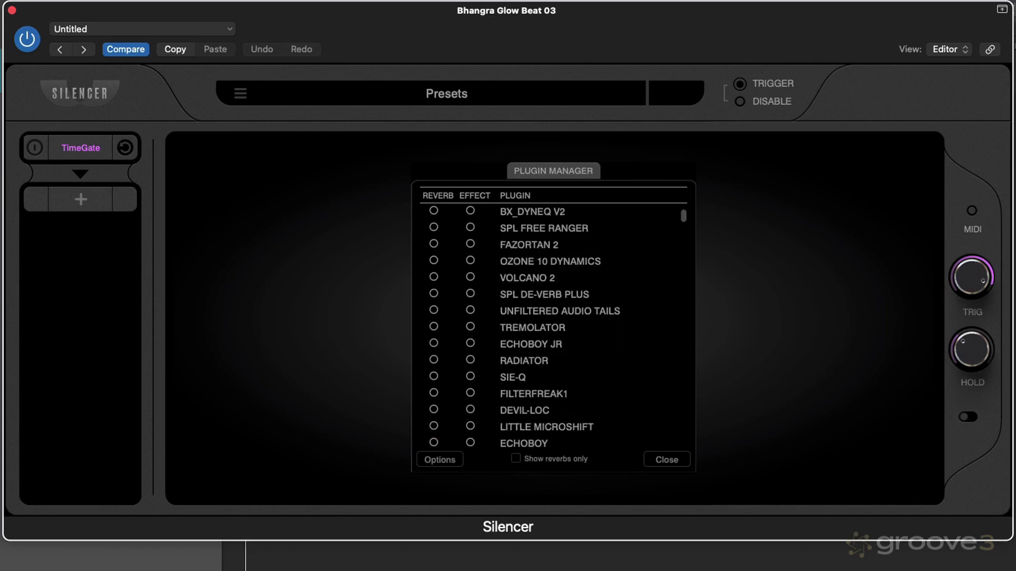
pyautogui.scroll(-10, 531, 381)
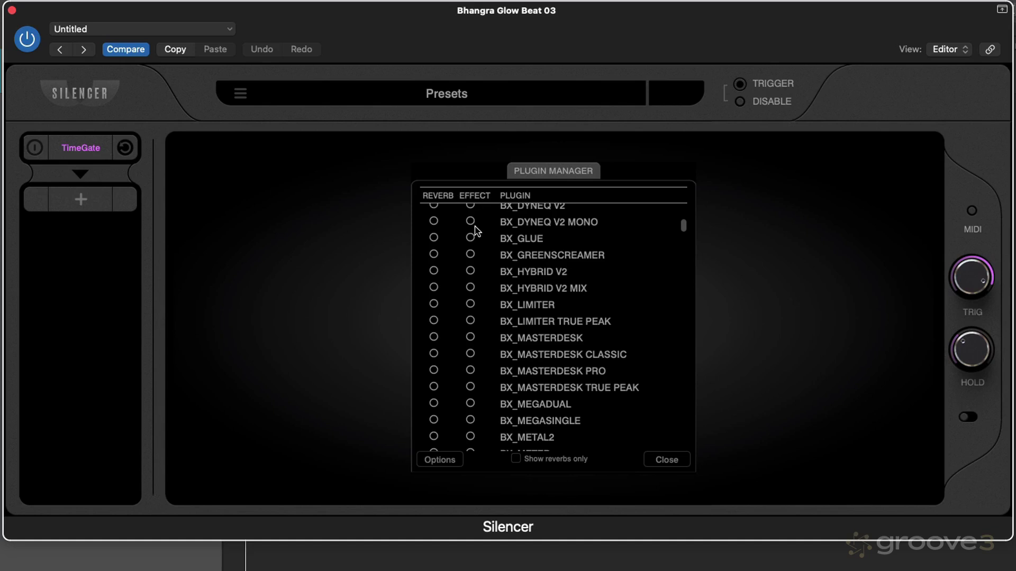
pyautogui.scroll(1, 473, 225)
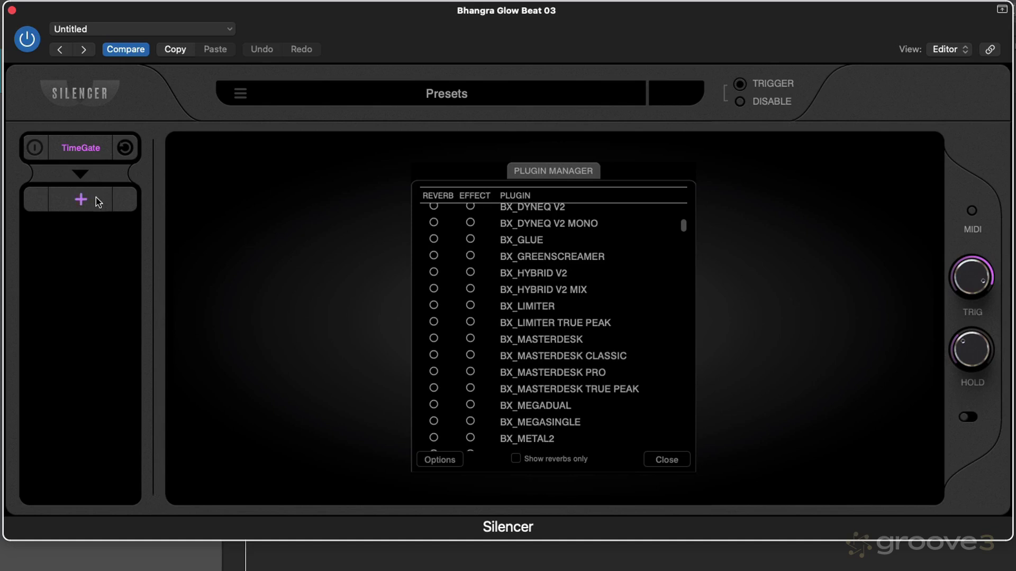
pyautogui.click(82, 200)
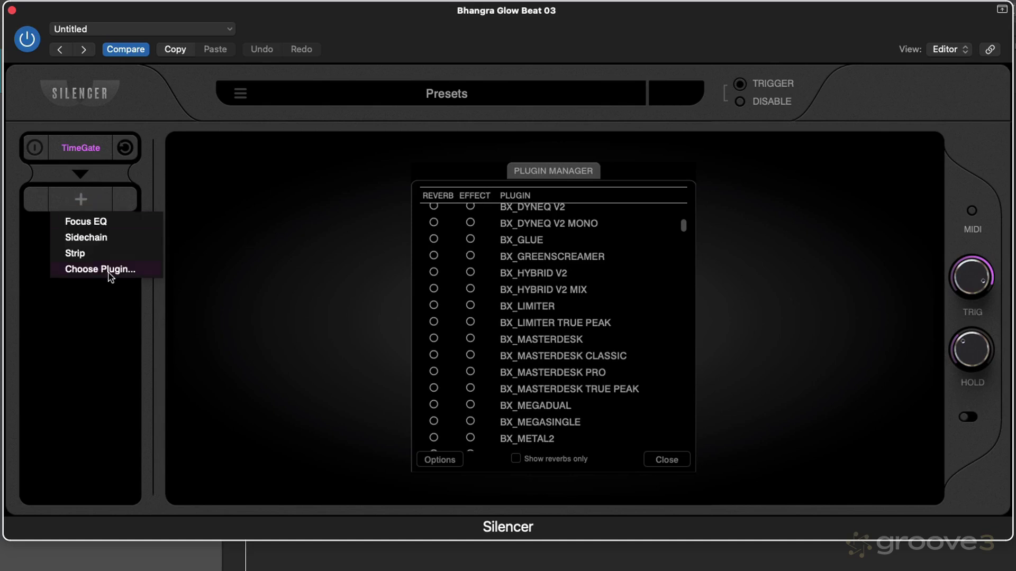
# Try ValhallaRoom, then bx_rooMS, then settle on ValhallaPlate as Silencer's reverb.
pyautogui.click(667, 458)
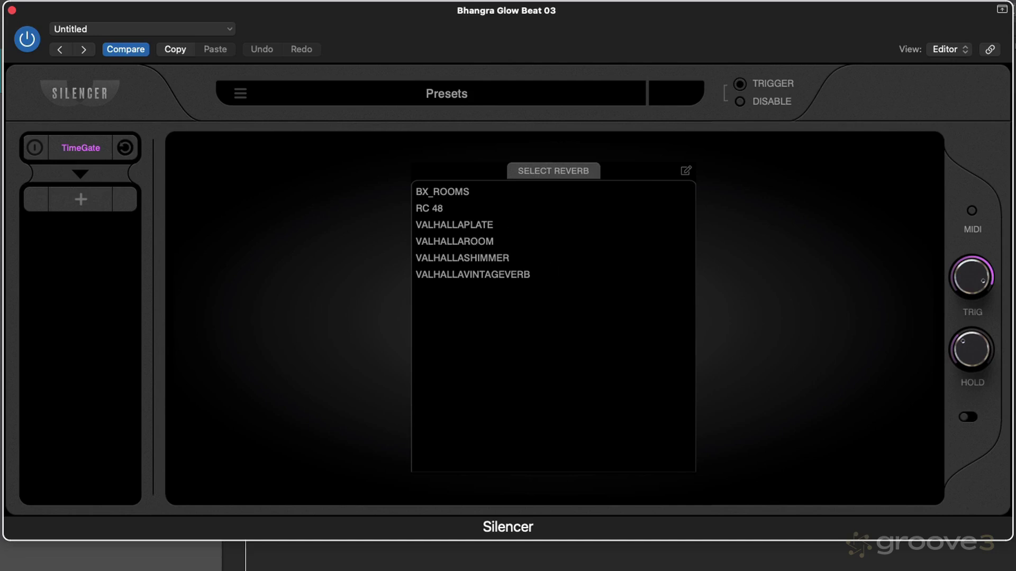
pyautogui.click(466, 241)
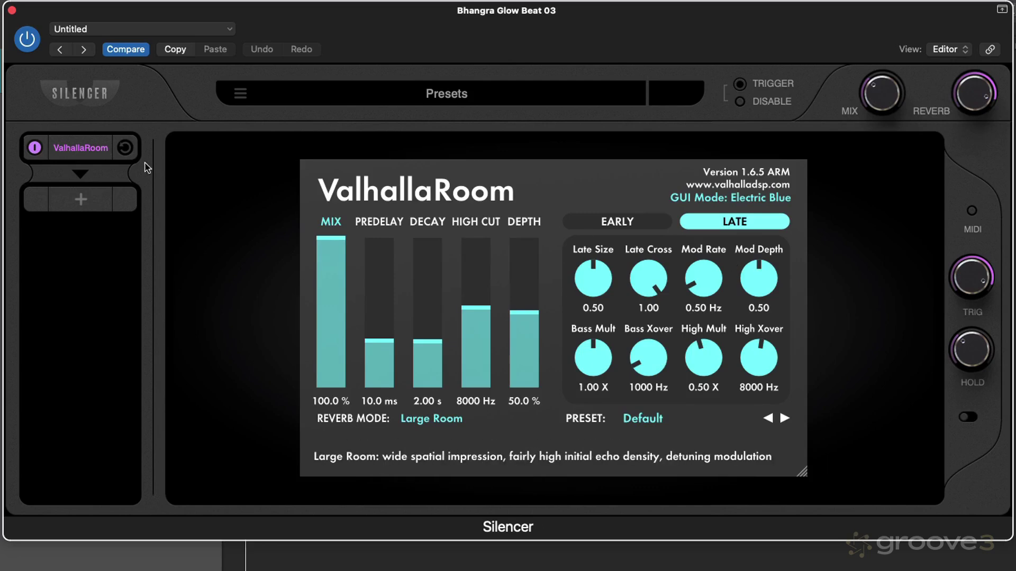
pyautogui.click(123, 147)
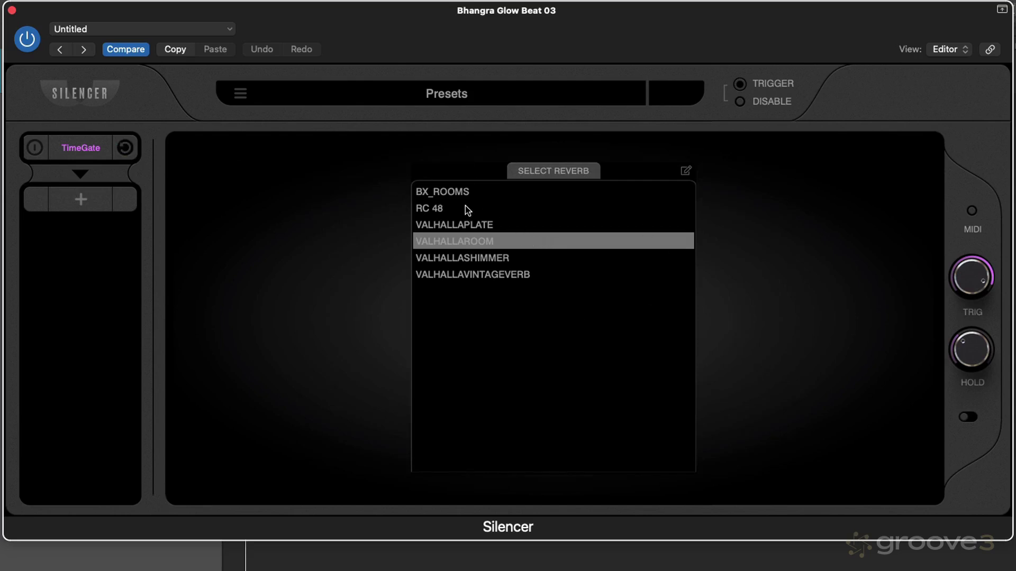
pyautogui.click(451, 192)
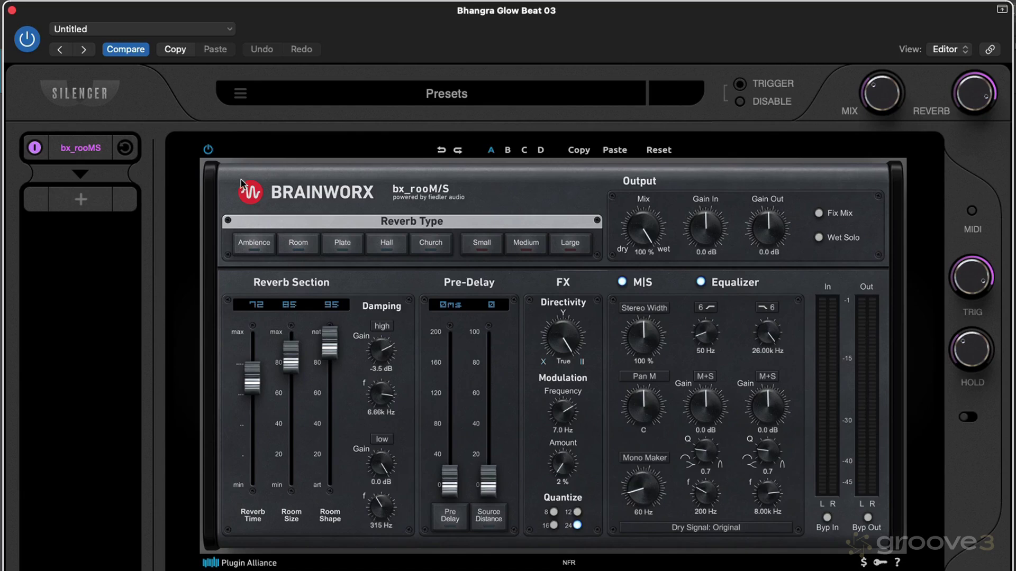
pyautogui.click(129, 150)
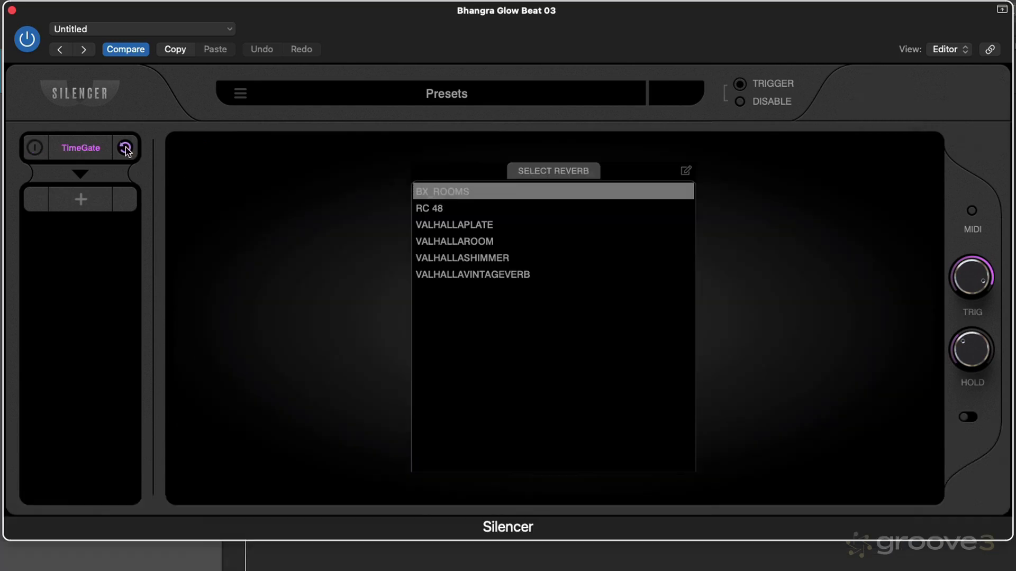
pyautogui.click(448, 226)
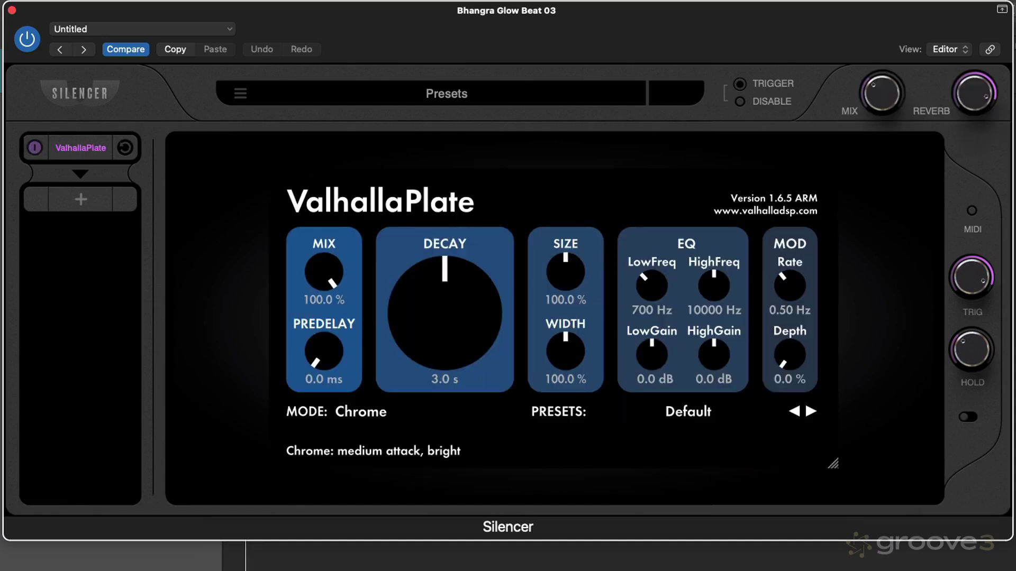
# Set ValhallaPlate's DECAY to 3.1 s and browse the LARGE presets, keeping Default.
pyautogui.click(34, 148)
pyautogui.moveTo(447, 318)
pyautogui.mouseDown()
pyautogui.moveTo(454, 279)
pyautogui.moveTo(454, 323)
pyautogui.mouseUp()
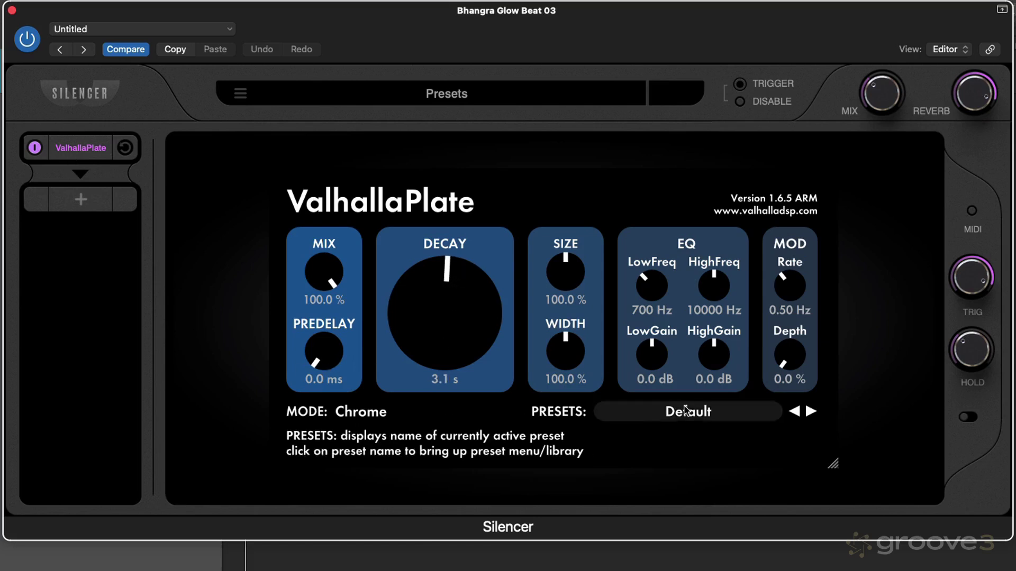
pyautogui.click(685, 410)
pyautogui.moveTo(656, 549)
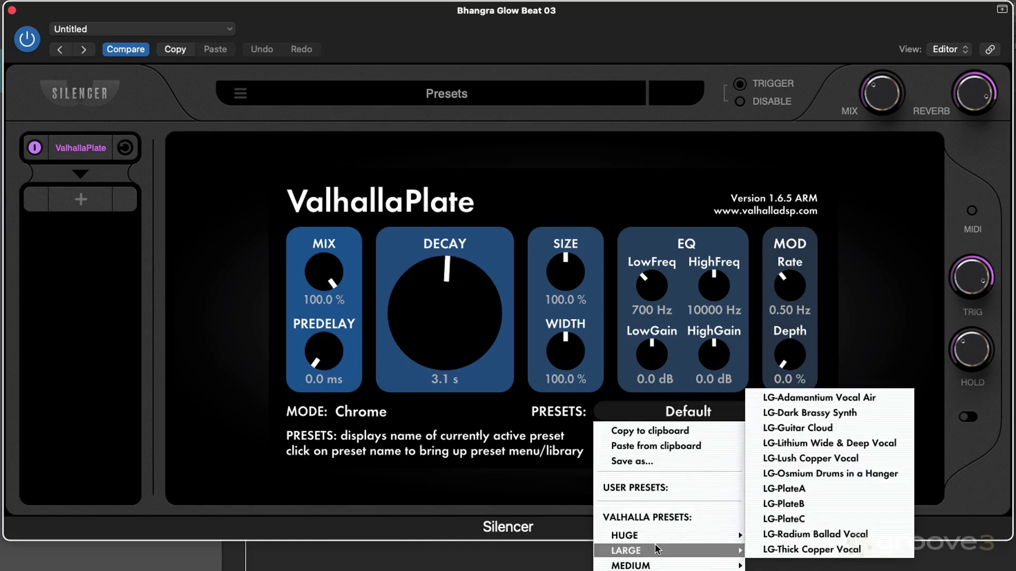
pyautogui.click(587, 184)
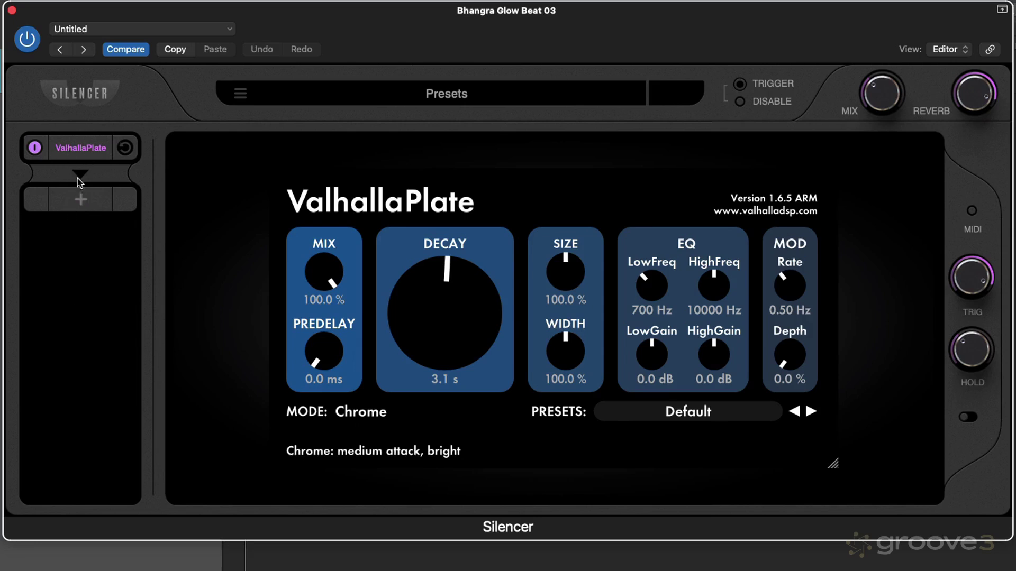
pyautogui.click(81, 200)
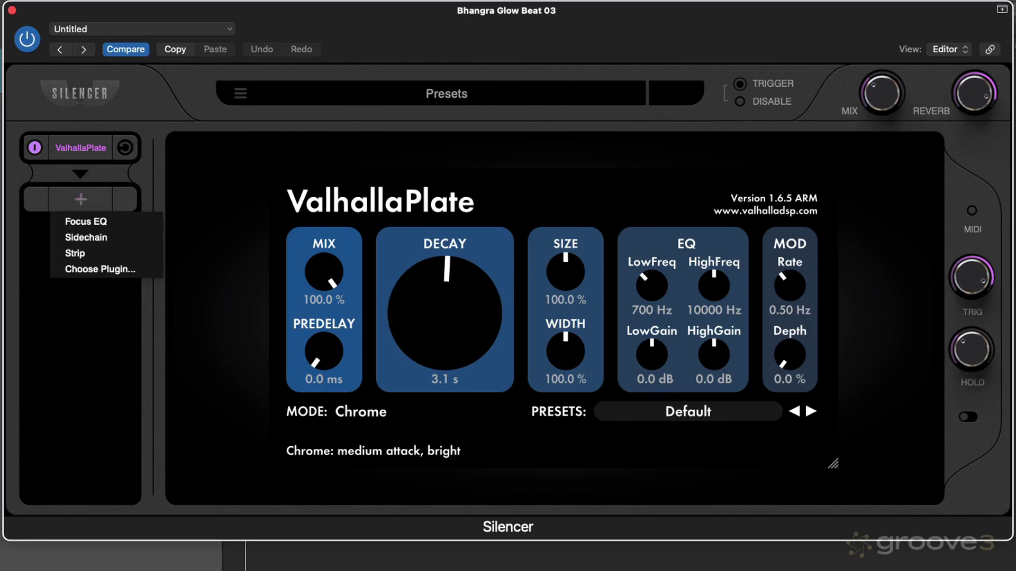
pyautogui.click(86, 238)
pyautogui.click(84, 233)
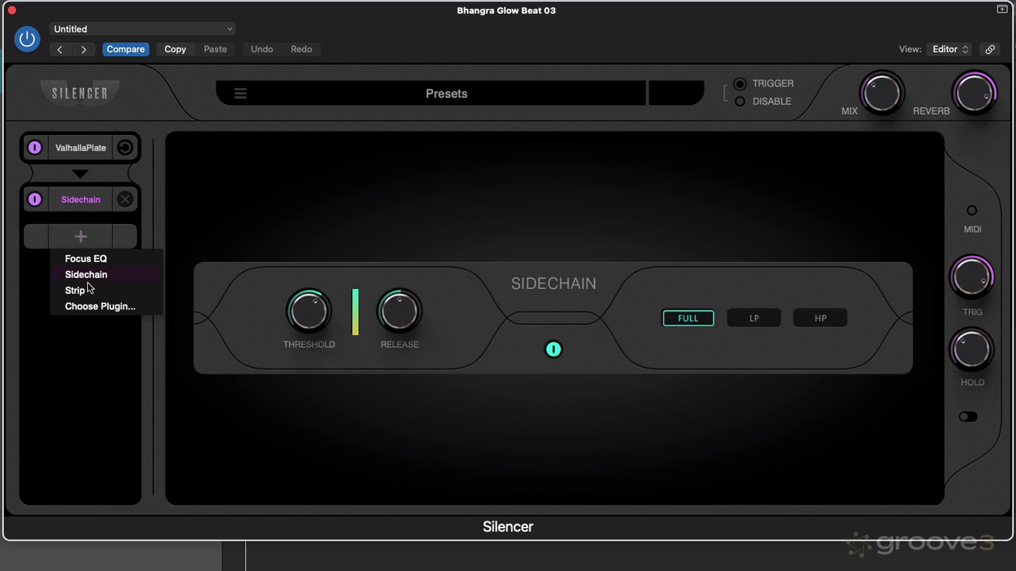
pyautogui.click(79, 290)
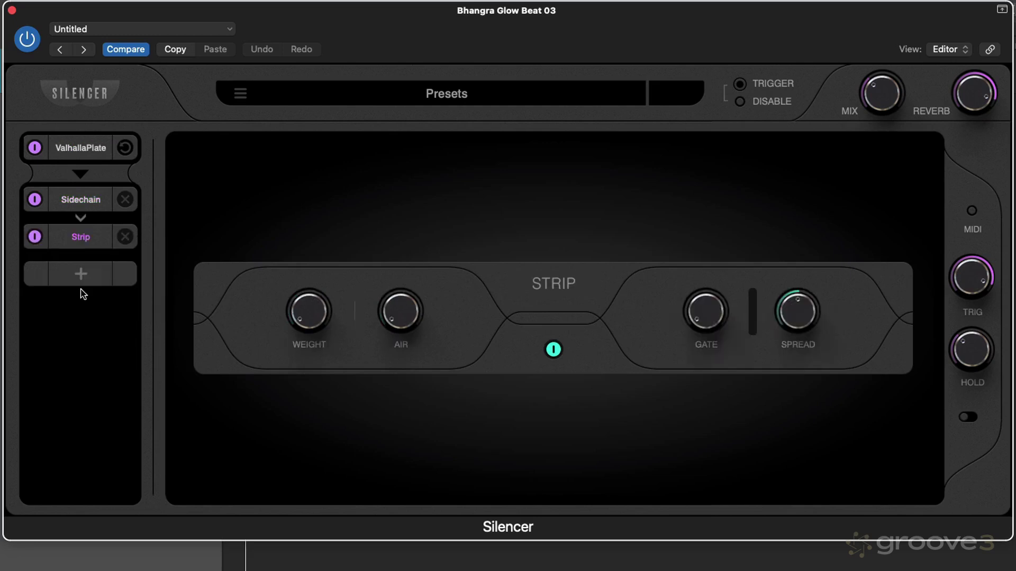
pyautogui.click(80, 200)
pyautogui.click(81, 239)
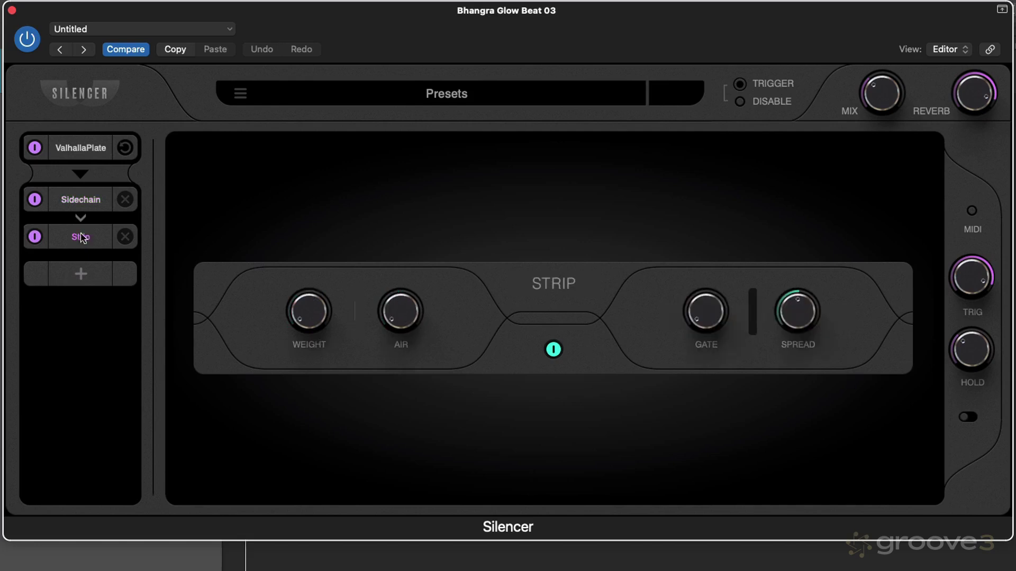
pyautogui.click(82, 207)
pyautogui.click(81, 274)
pyautogui.click(98, 343)
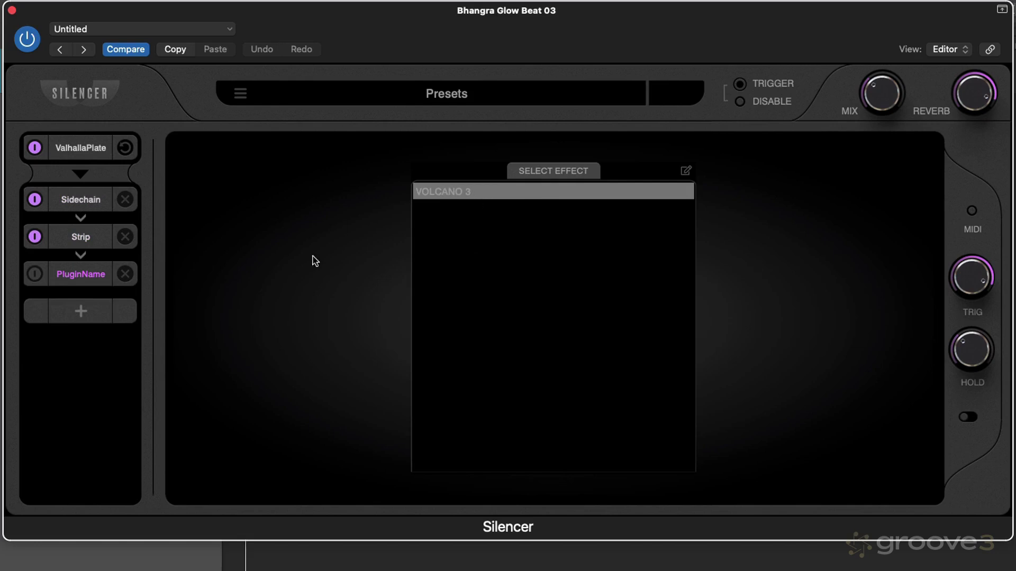
pyautogui.click(125, 200)
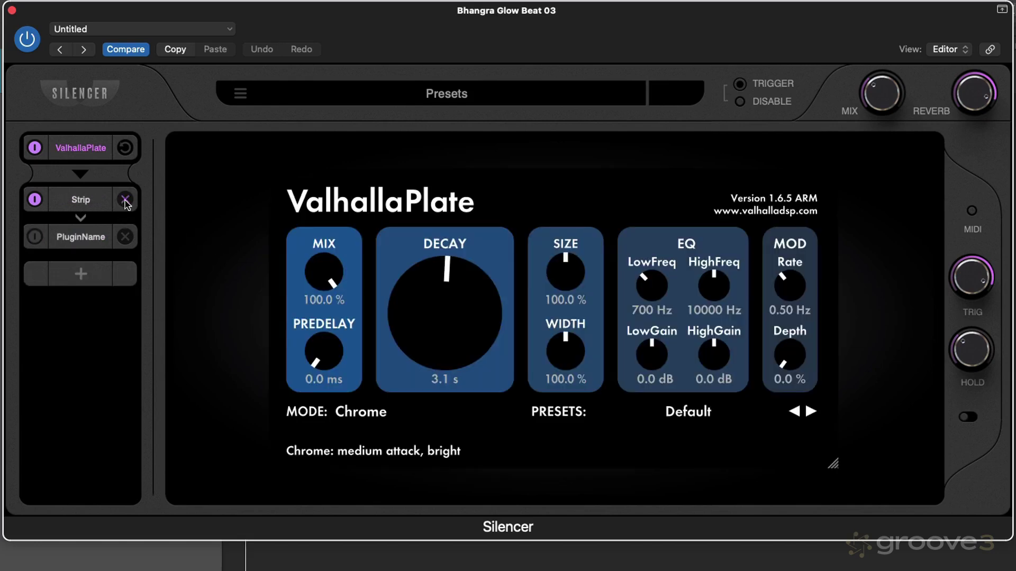
pyautogui.click(124, 200)
pyautogui.click(125, 200)
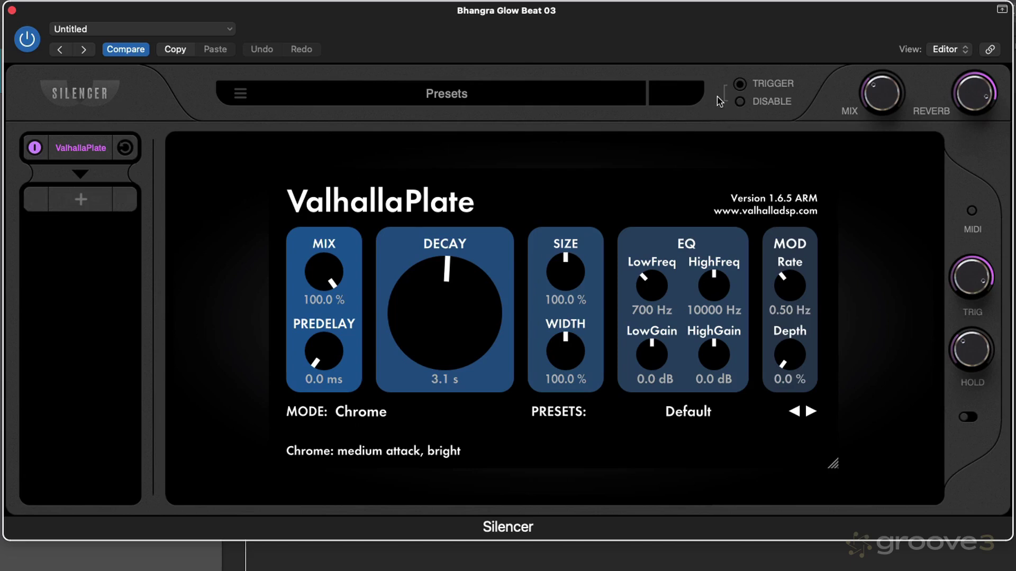
pyautogui.click(420, 96)
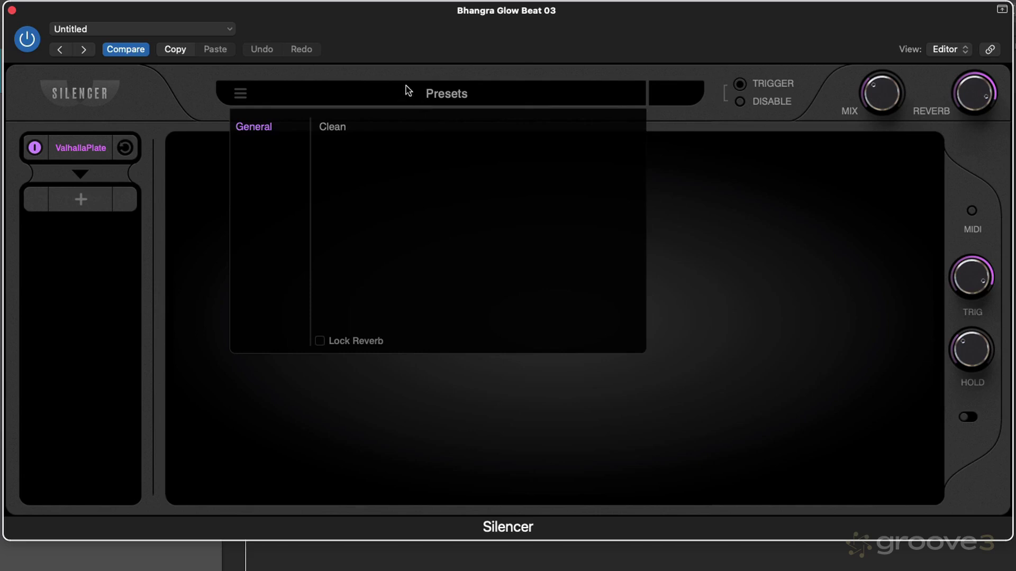
pyautogui.click(404, 90)
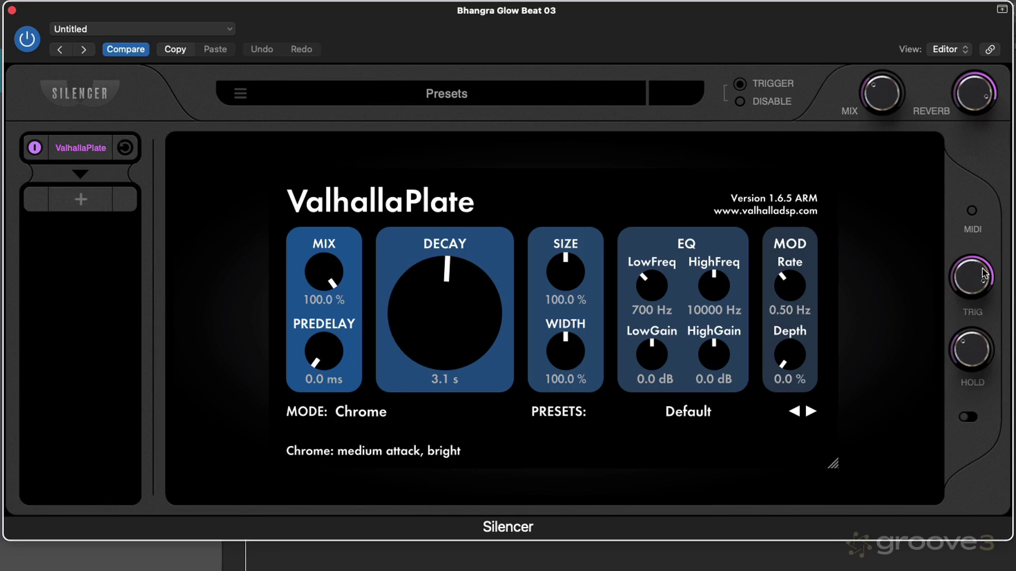
# Raise the TRIG knob, then hide and reshow the Silencer window over the Bhangra Glow Beat 03 loop.
pyautogui.click(967, 358)
pyautogui.press('super+w')
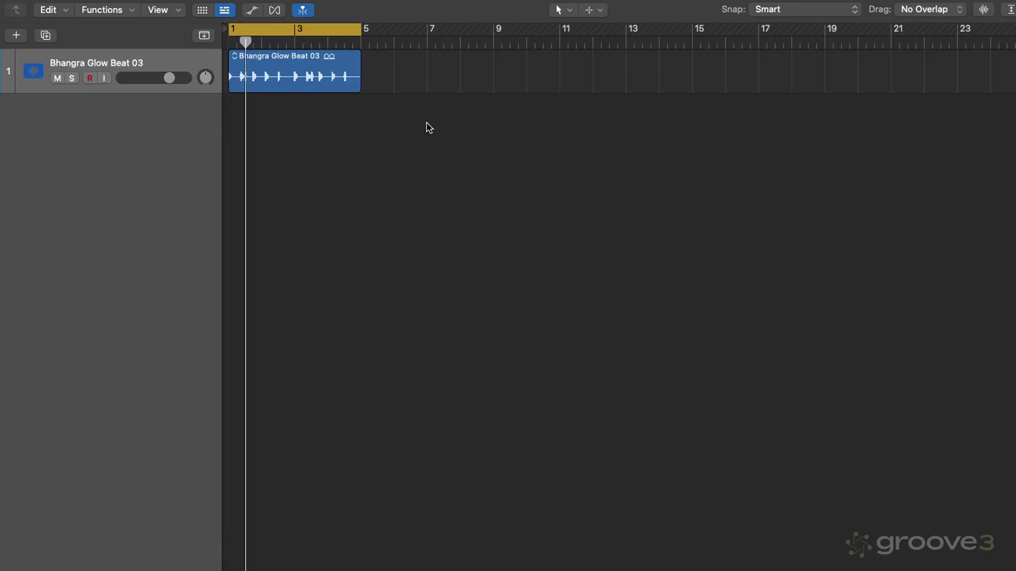
pyautogui.press('v')
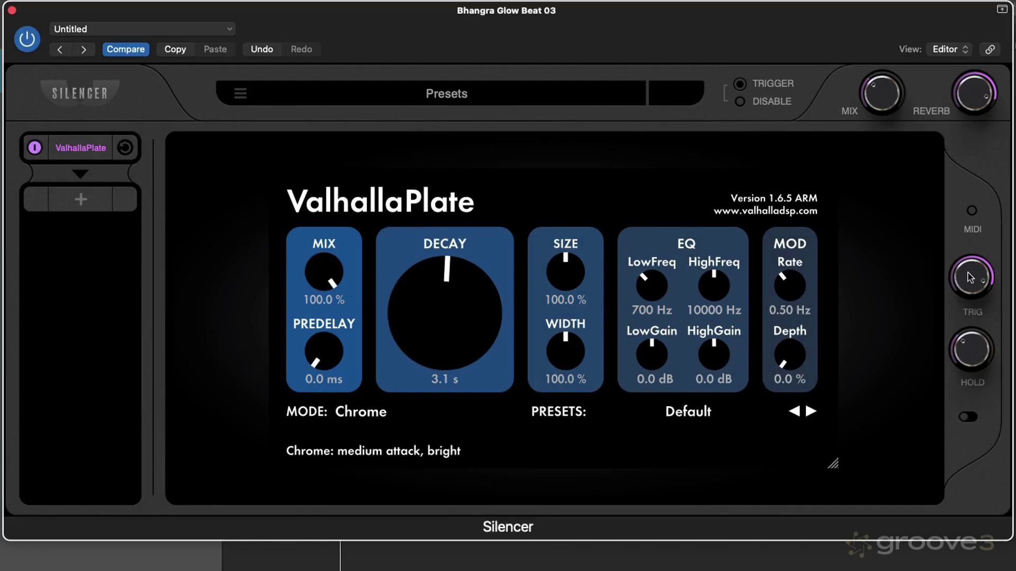
# Drag the TRIG knob back down, leaving the switch on Trigger.
pyautogui.moveTo(970, 277)
pyautogui.mouseDown()
pyautogui.moveTo(971, 302)
pyautogui.moveTo(970, 288)
pyautogui.mouseUp()
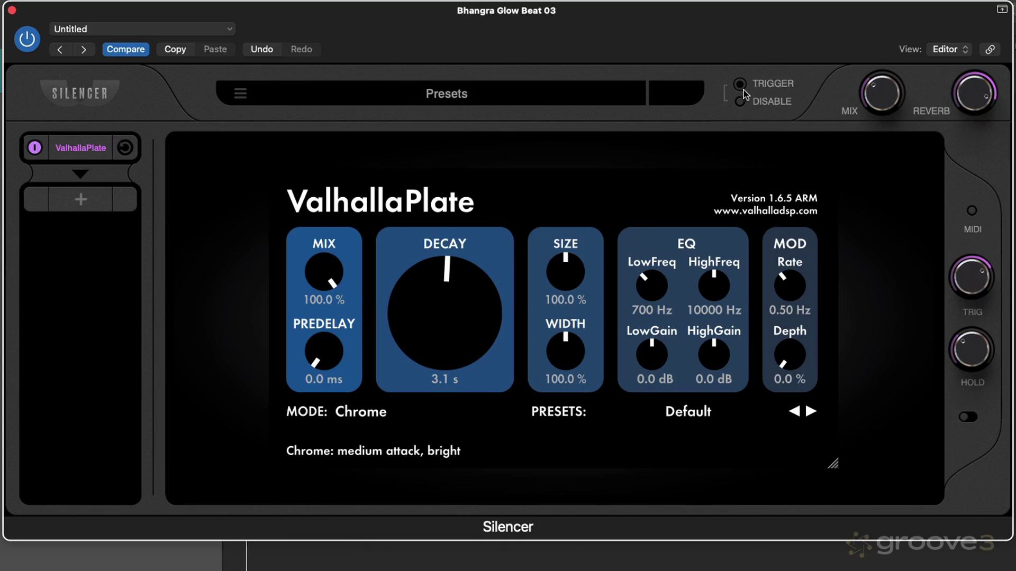